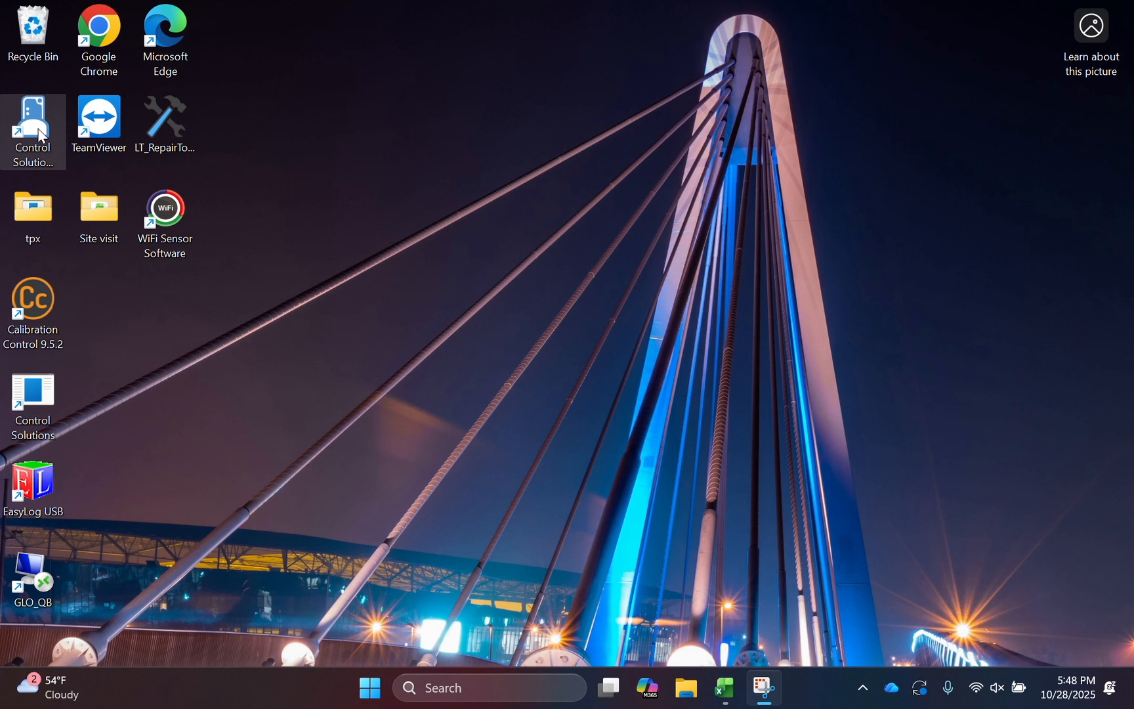
Step: Launch Control Solutions VTMC, dismiss the startup notice, and set the general options to show temperatures in Celsius
click(41, 136)
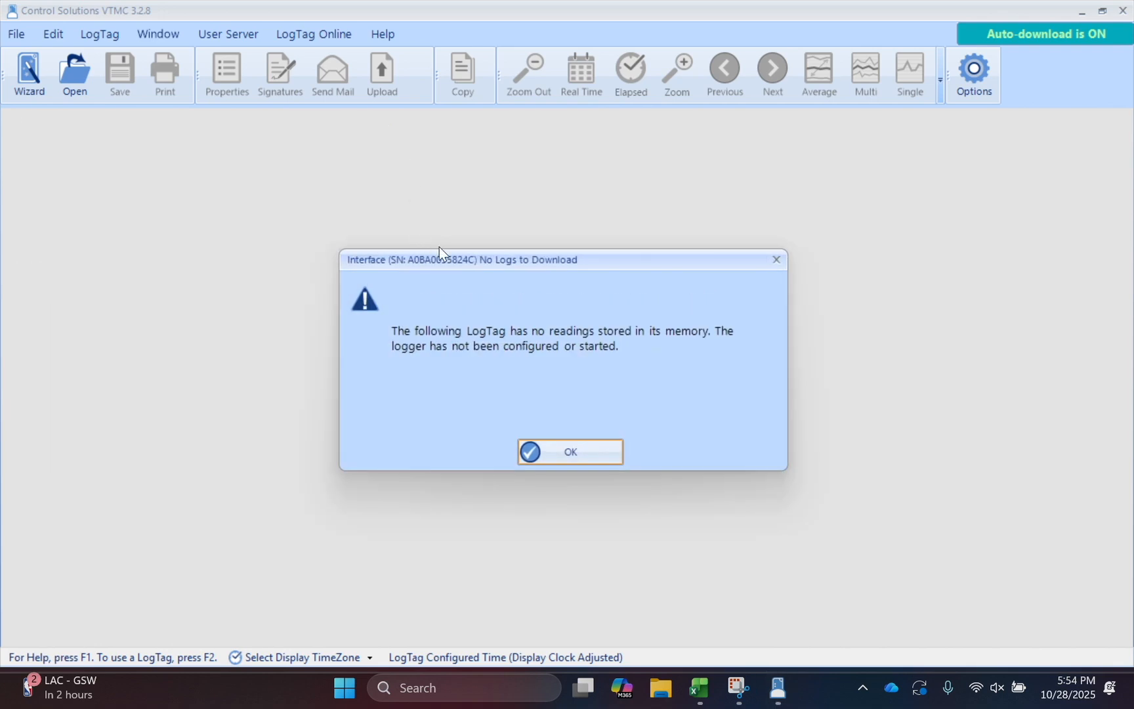
click(571, 451)
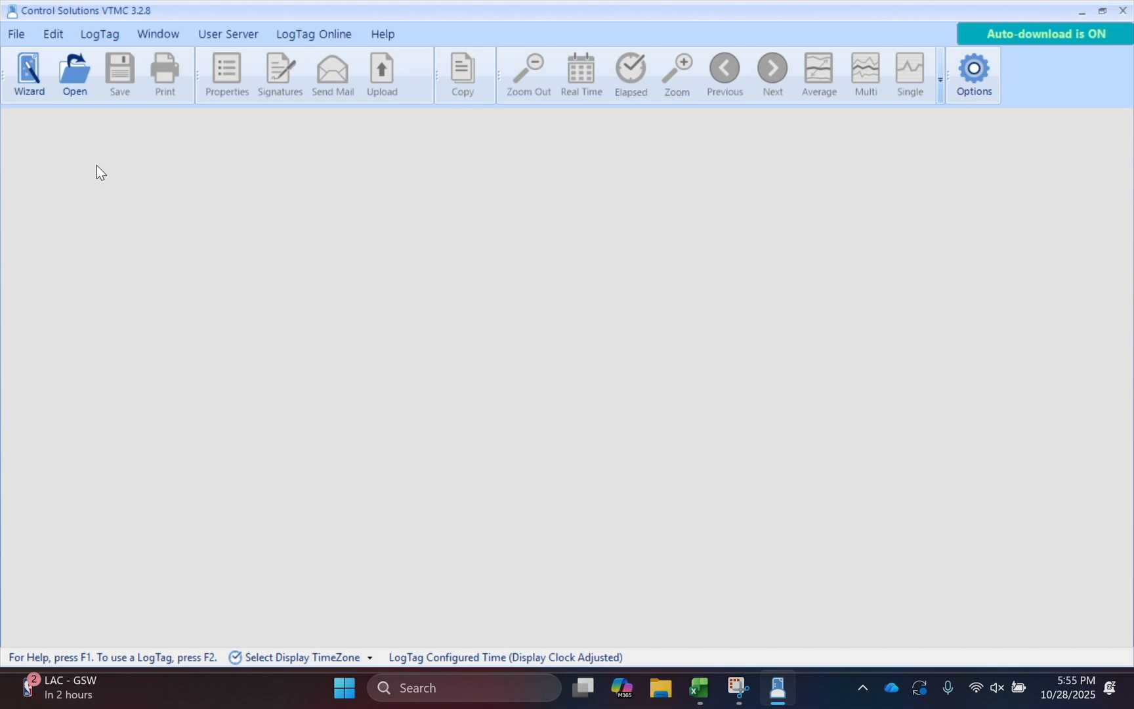
click(57, 34)
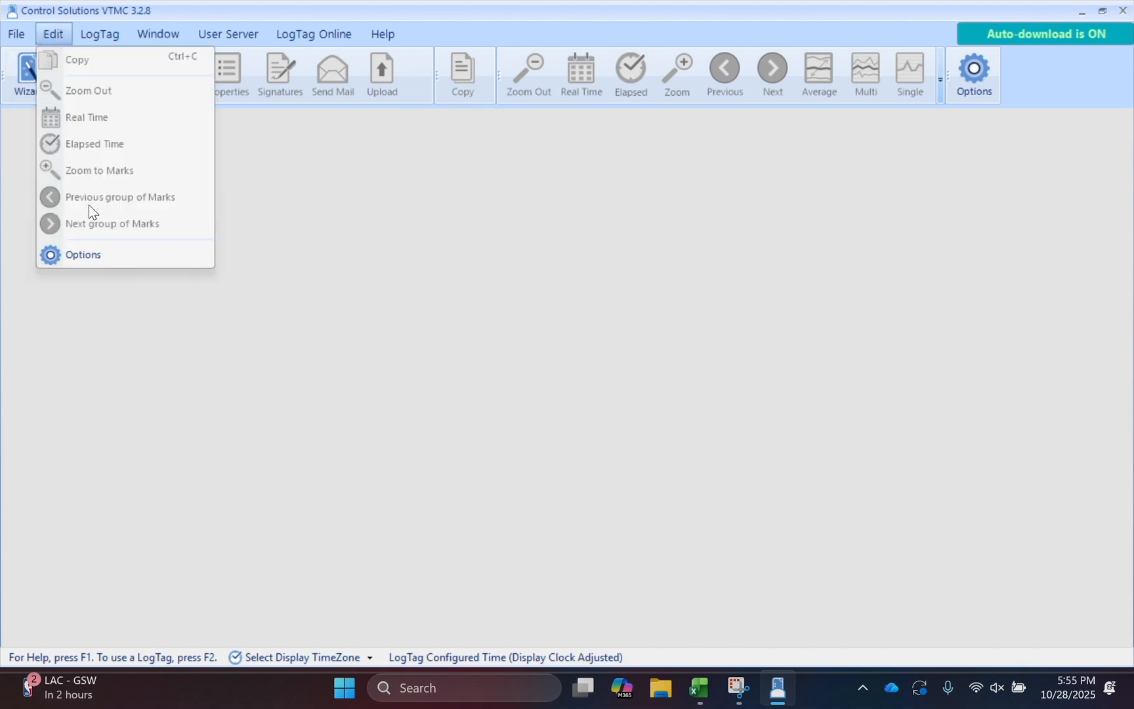
click(124, 261)
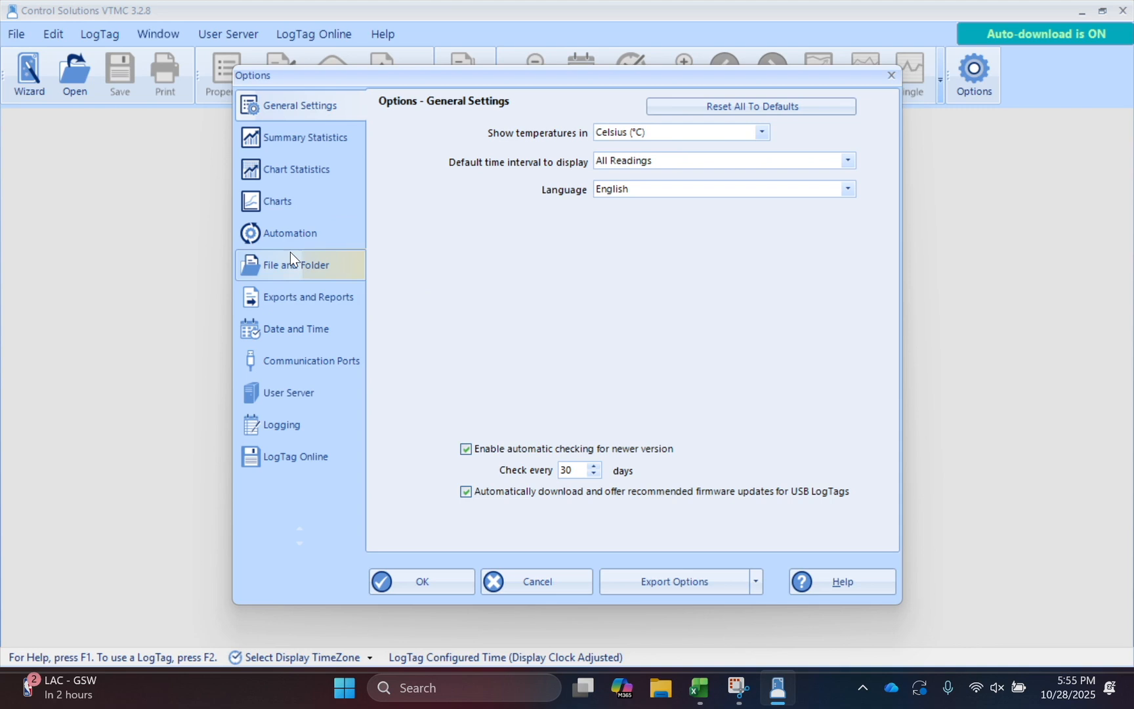
click(764, 134)
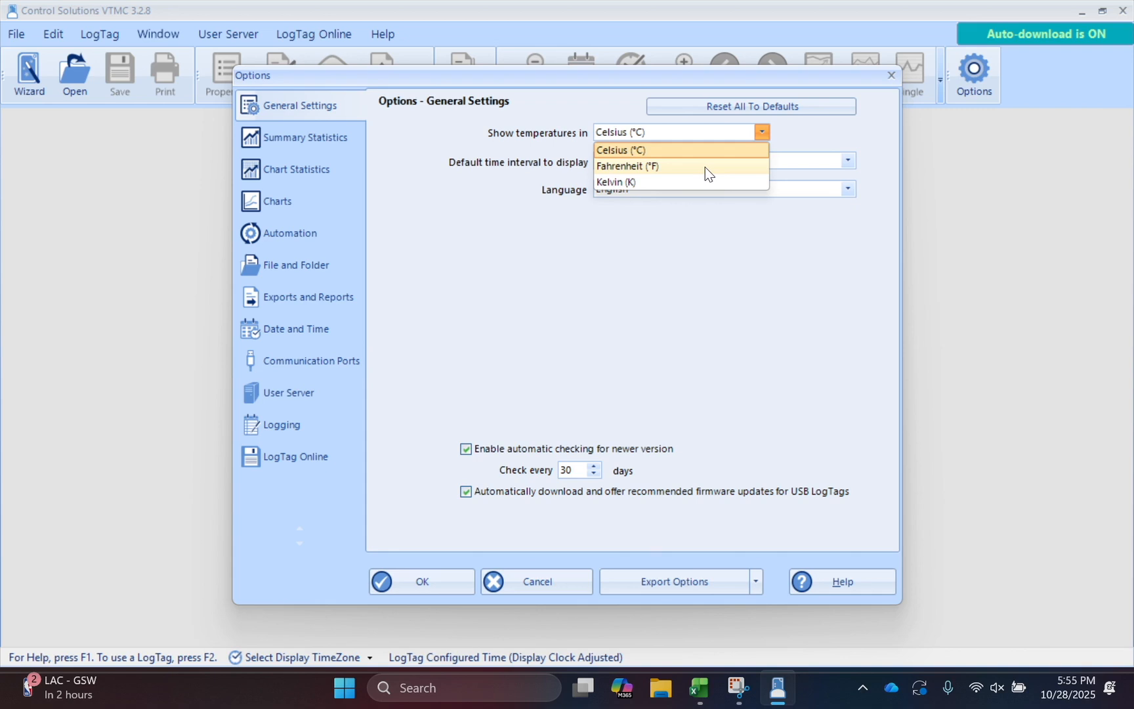
click(661, 151)
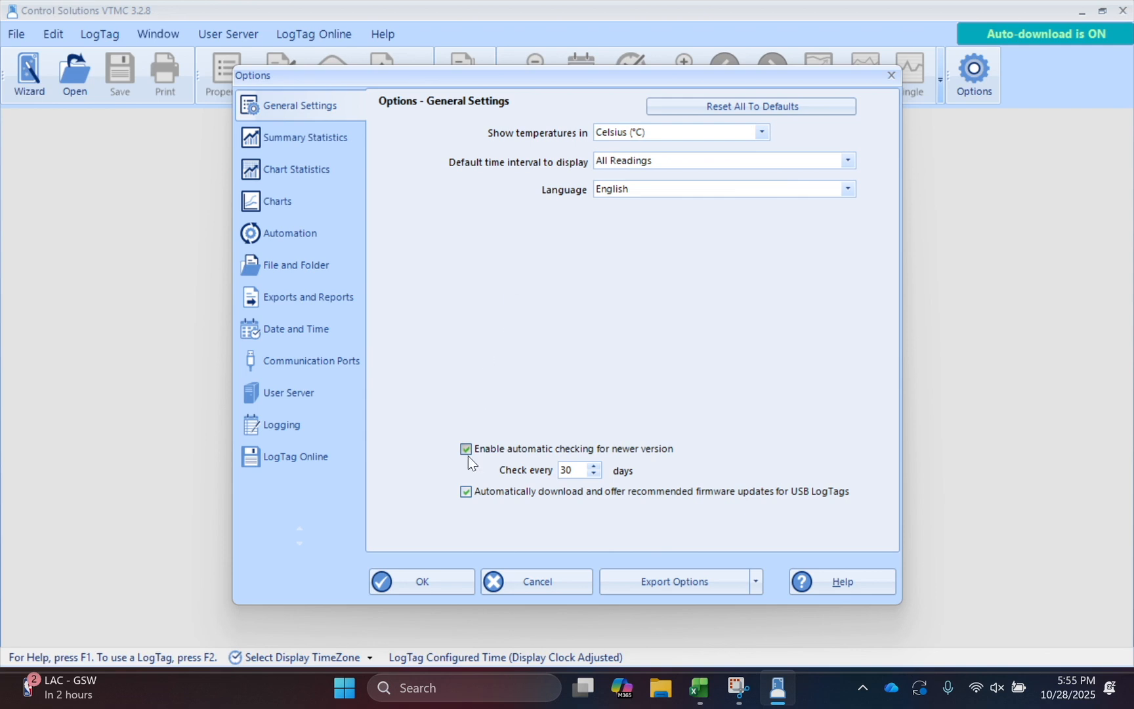
click(416, 586)
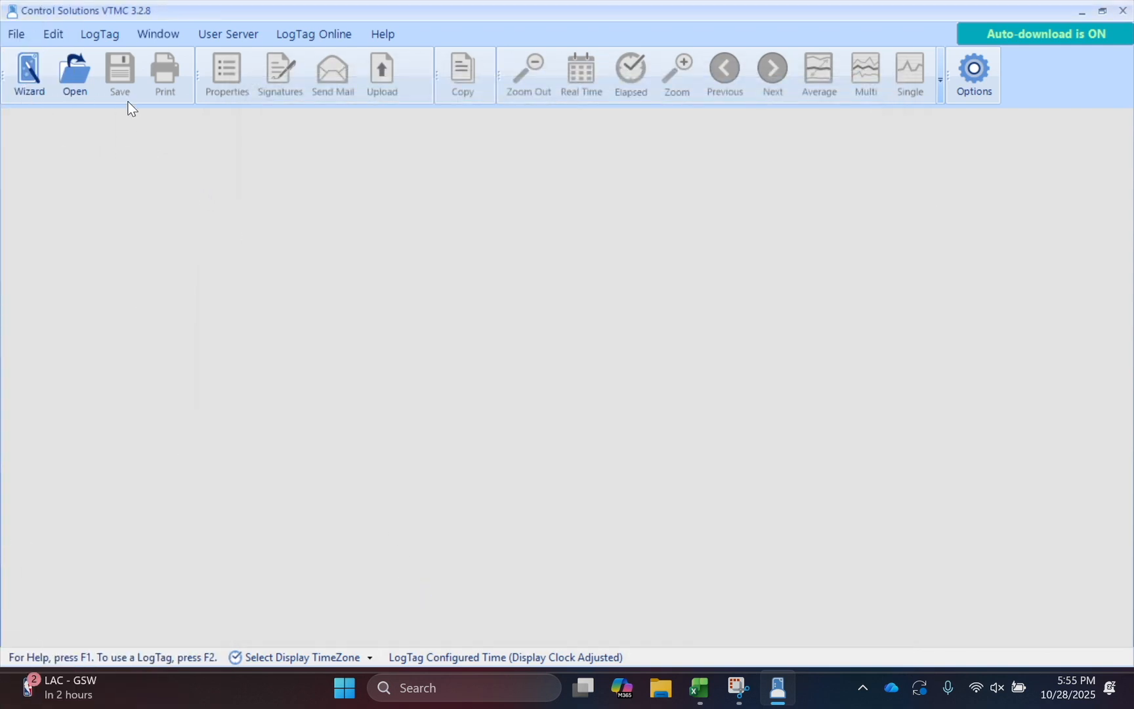
Step: Open the configuration of the connected VFC400-SP logger and enter FRIDGE as its description
click(99, 33)
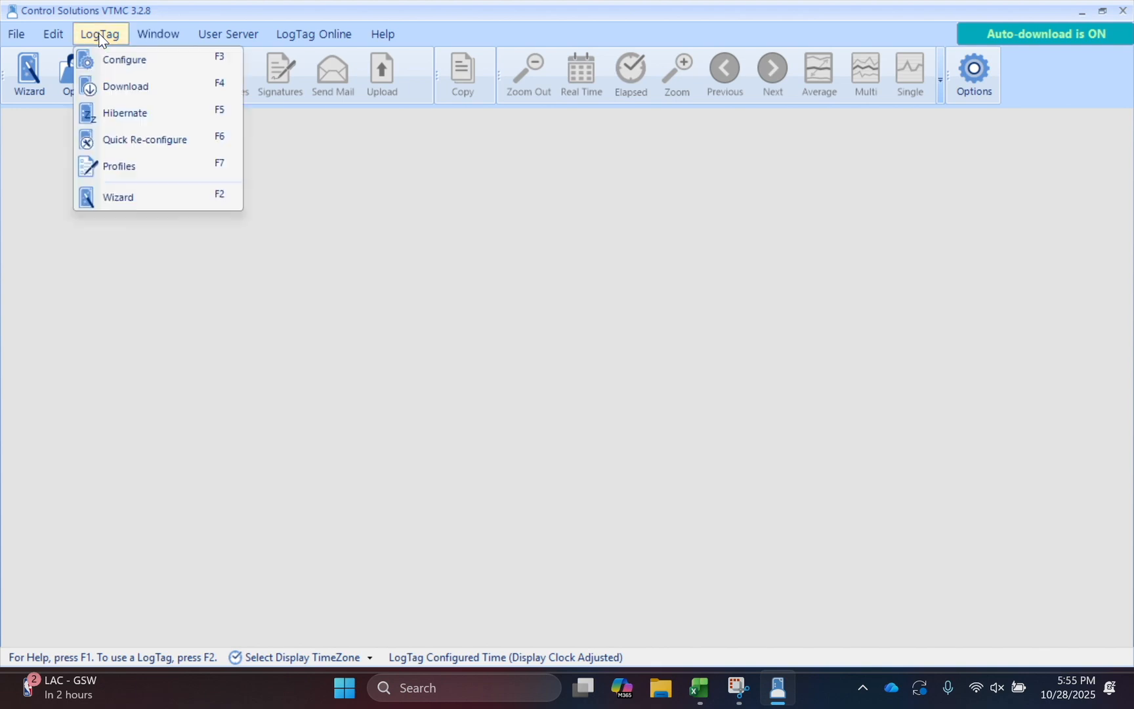
click(123, 57)
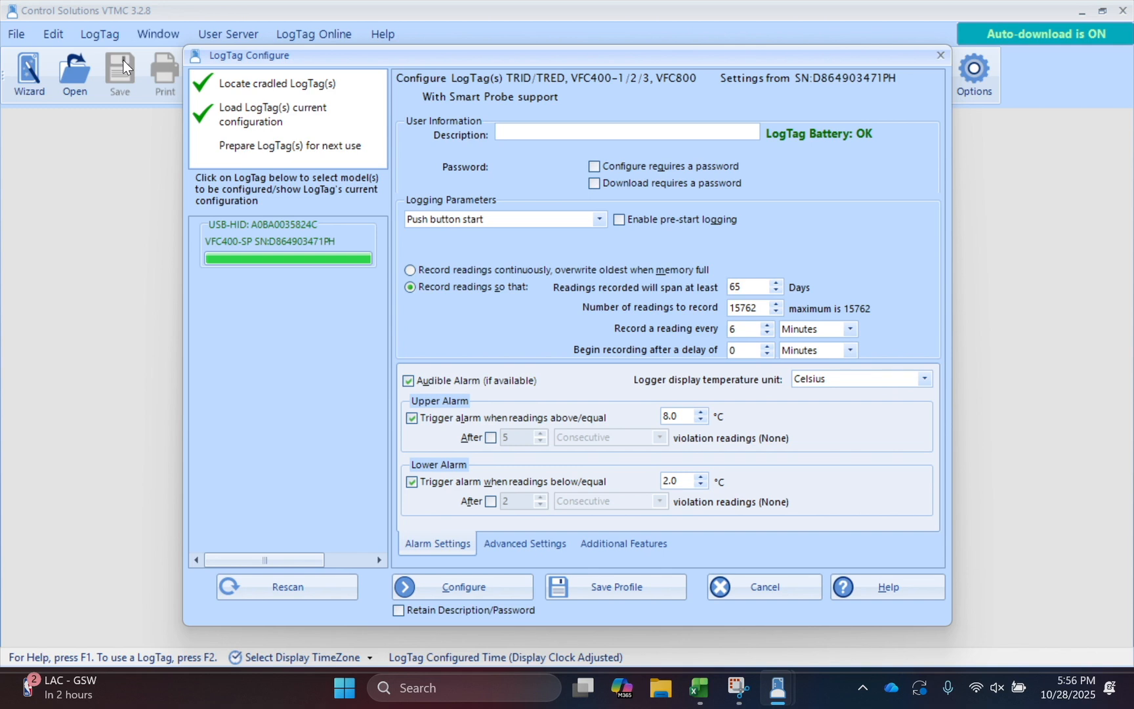
click(552, 137)
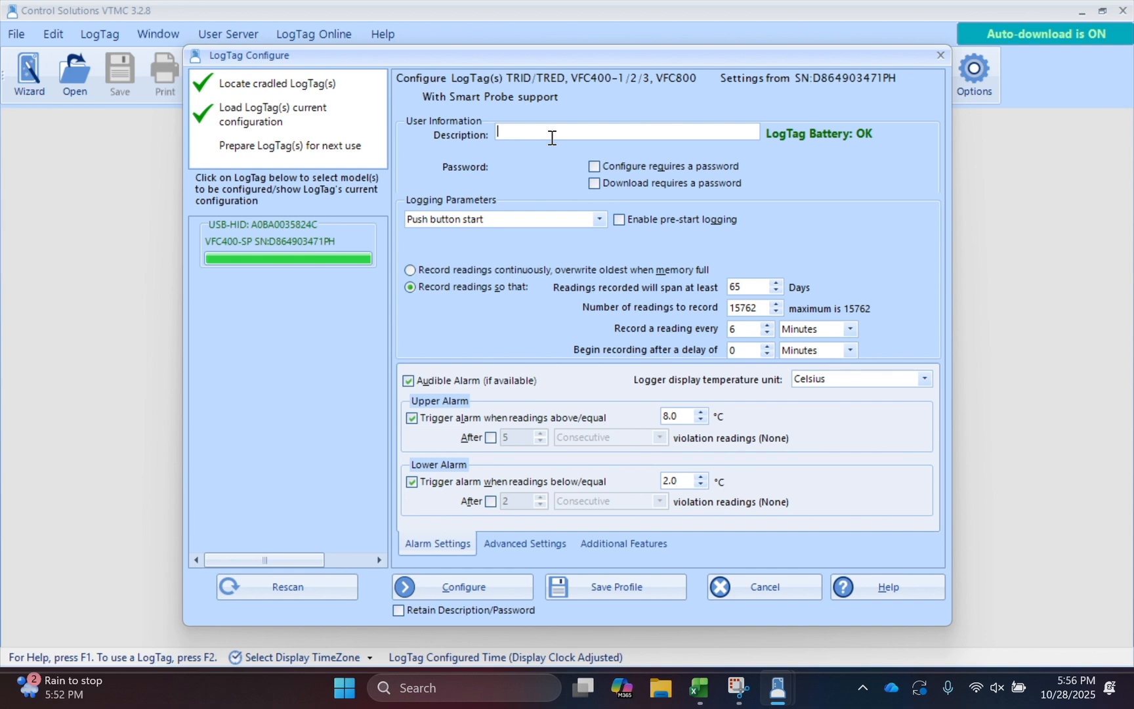
text(ri)
key(BackSpace)
key(BackSpace)
key(BackSpace)
text(FRIDGE)
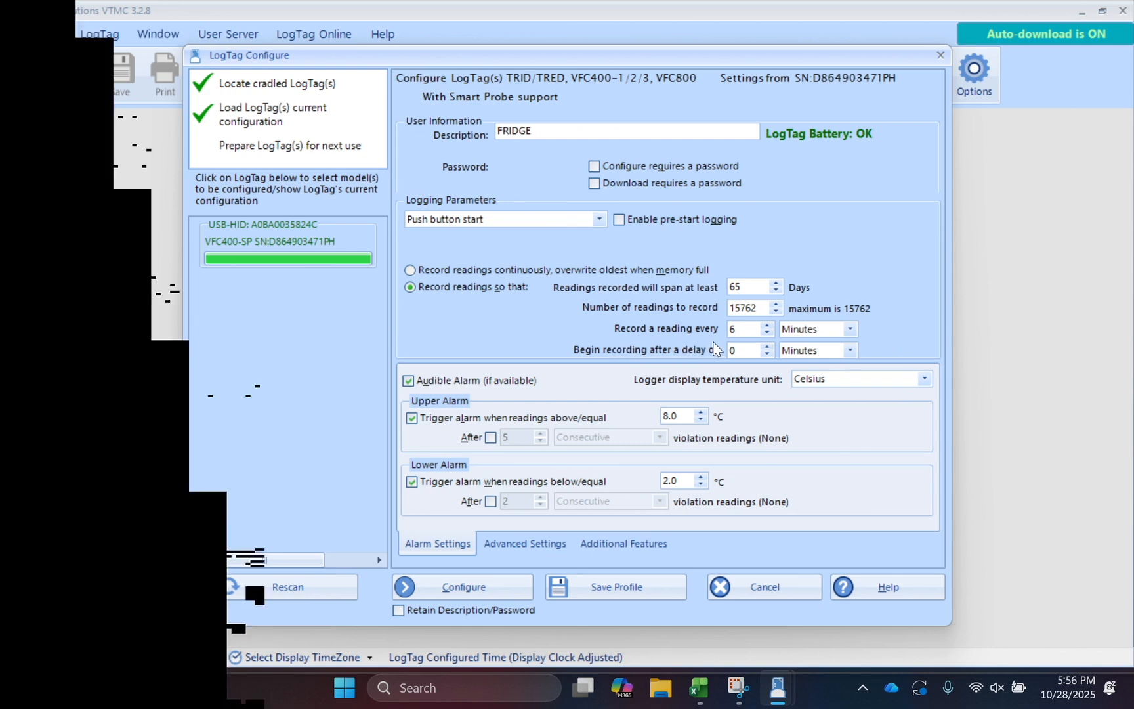
Step: Switch the logger display temperature unit to Fahrenheit and back to Celsius
double_click(735, 328)
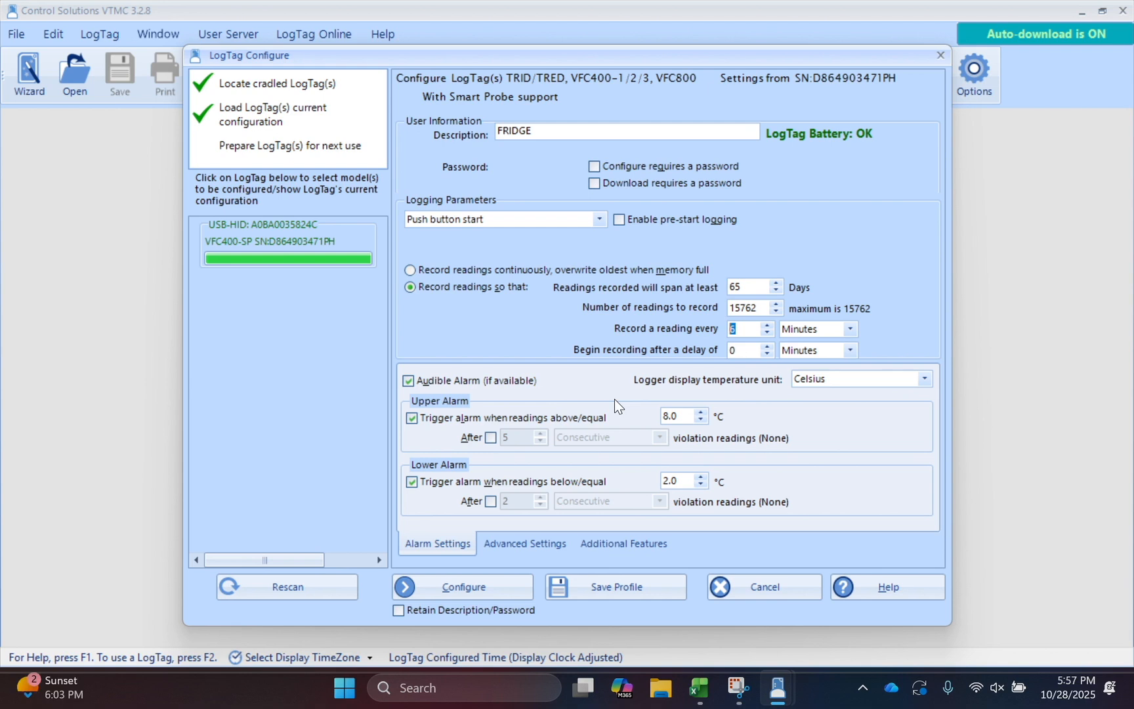
click(836, 376)
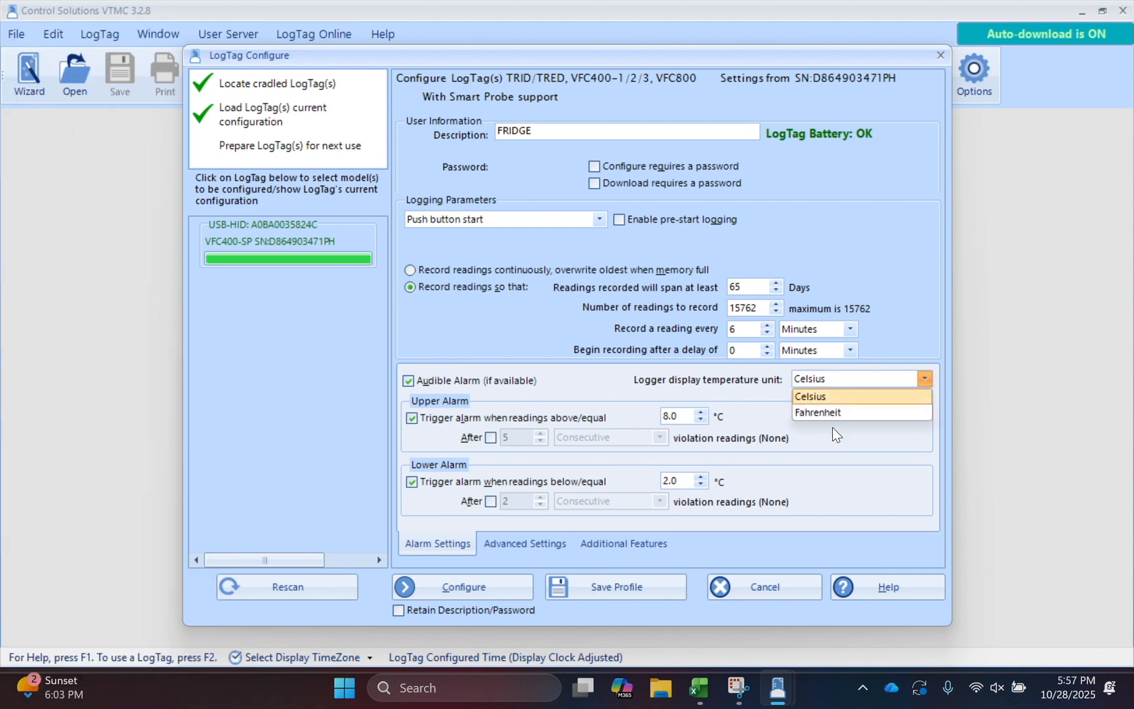
click(833, 414)
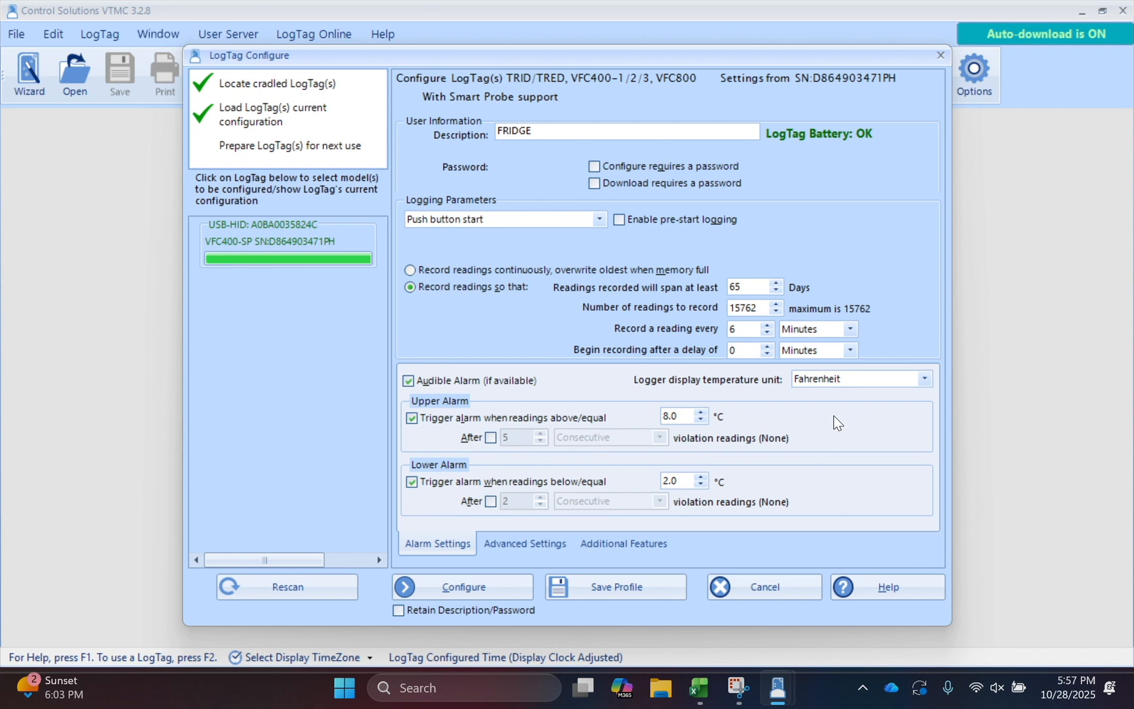
click(856, 381)
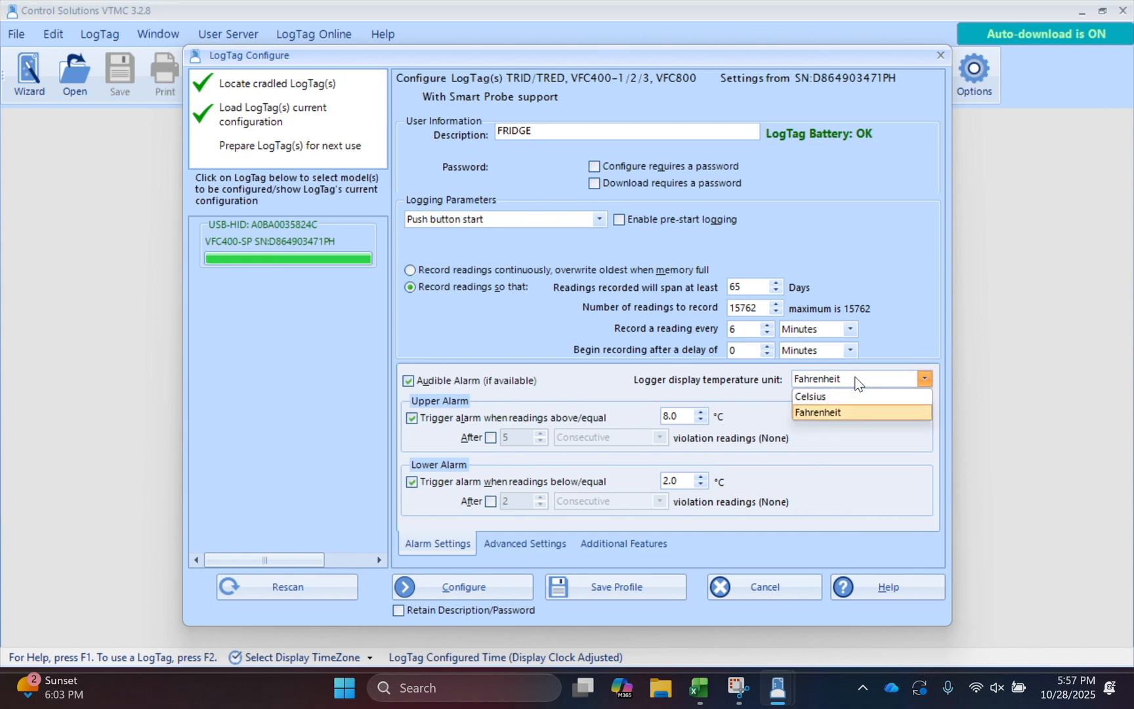
click(830, 395)
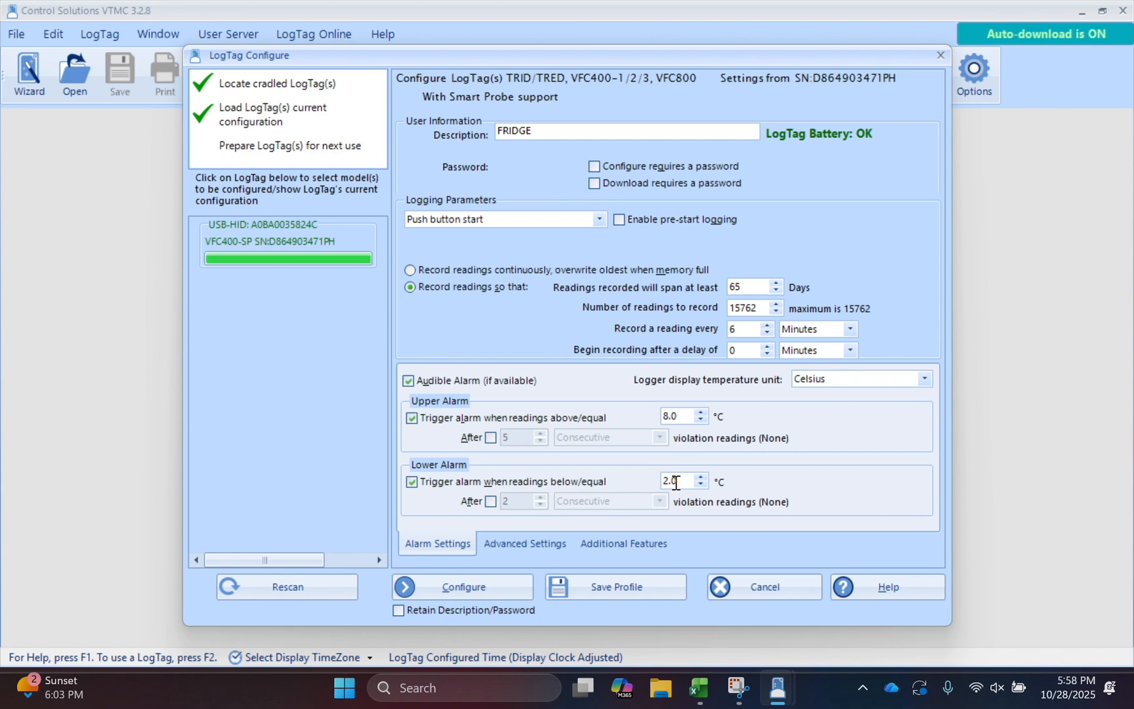
Step: Set freezer values: upper alarm at -15 °C, lower alarm at -40 °C, and FREEZER as the description
double_click(676, 414)
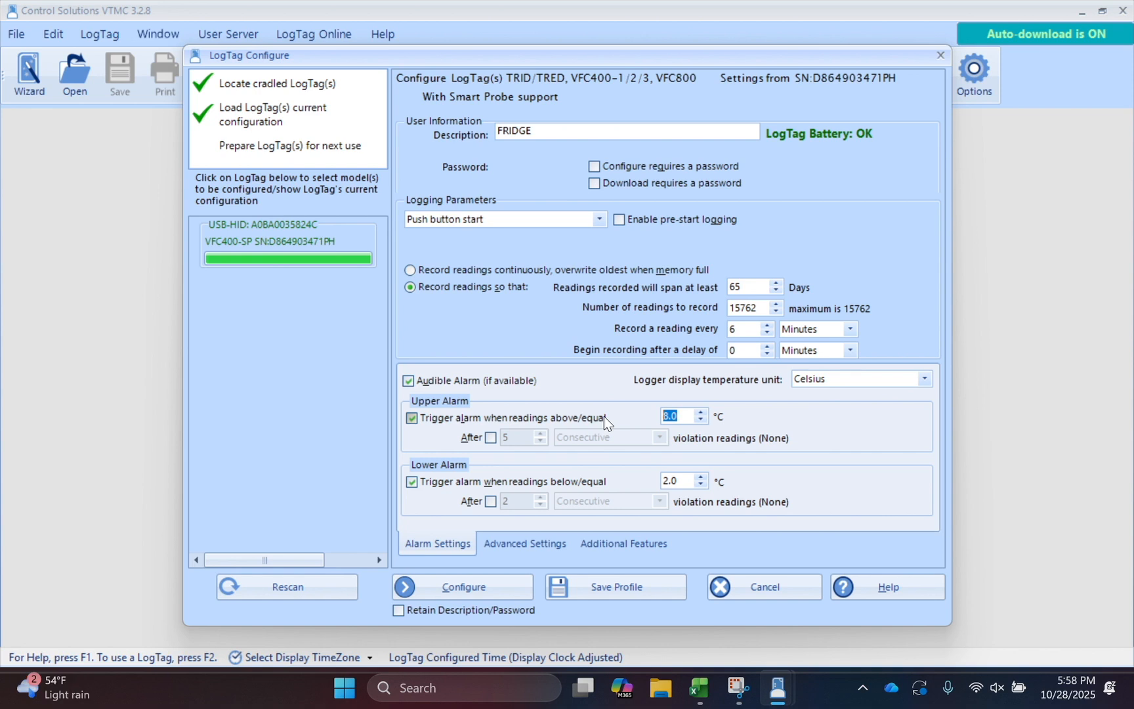
text(-15)
double_click(686, 481)
text(-40)
drag(540, 131, 440, 128)
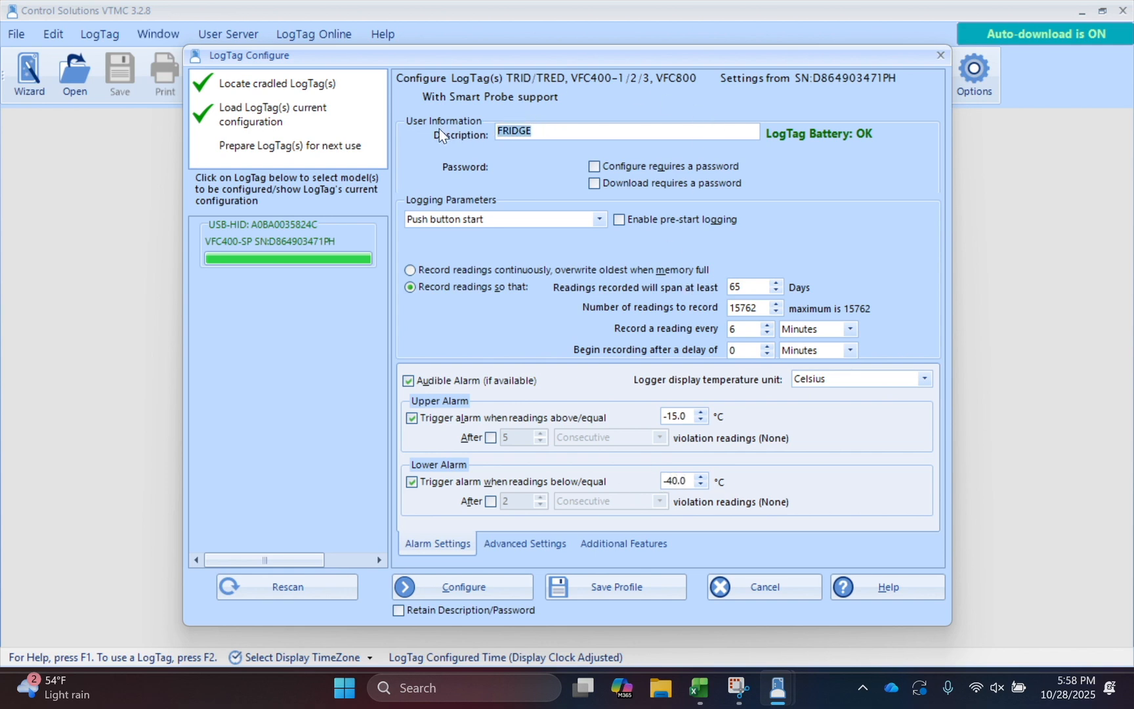
text(FREEZER)
Step: Set refrigerator values: FRIDGE as the description, upper alarm at 8.0 °C, and lower alarm at 2.0 °C
key(BackSpace)
key(BackSpace)
key(BackSpace)
key(BackSpace)
key(BackSpace)
text(IDGE)
drag(689, 416, 640, 408)
key(BackSpace)
key(Tab)
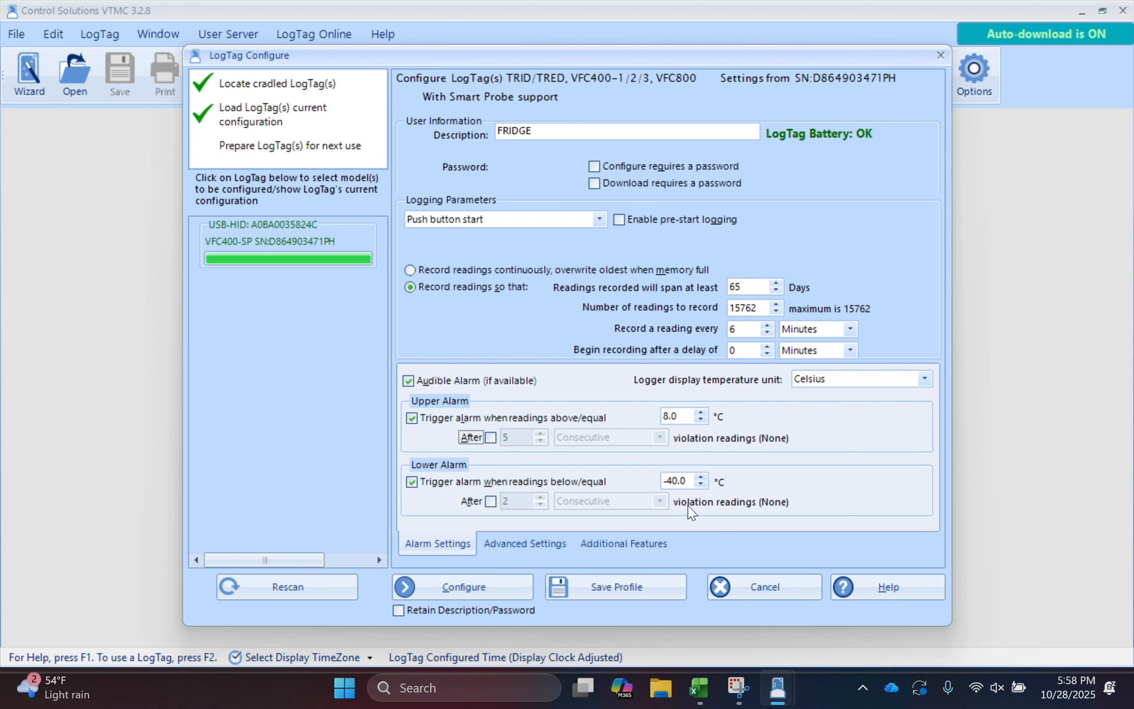
double_click(689, 482)
key(BackSpace)
text(2)
Step: Review the advanced, additional and alarm settings, upload the configuration to the logger, and close the configuration window
click(529, 546)
click(528, 546)
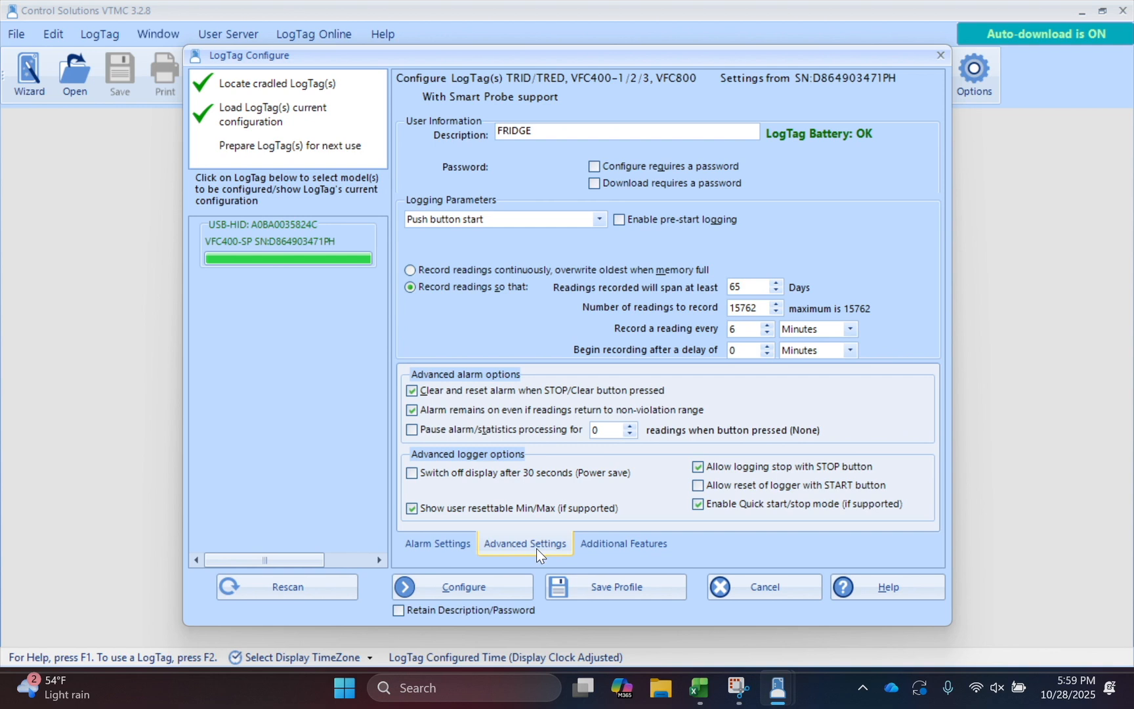
click(608, 544)
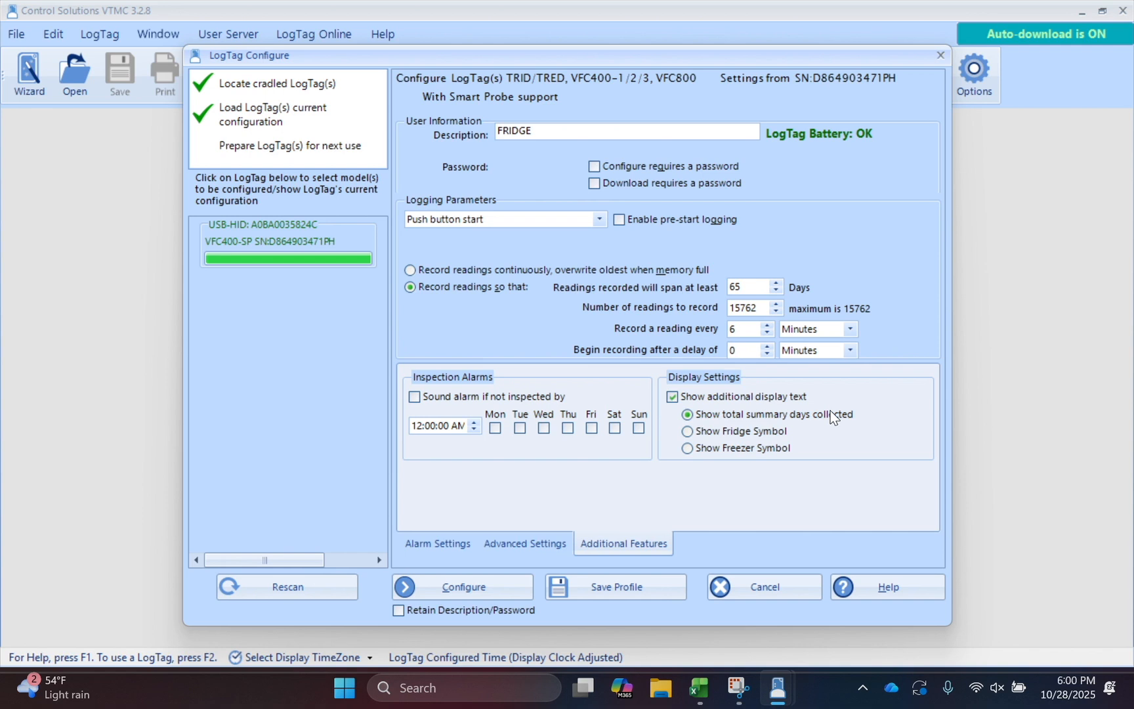
click(444, 555)
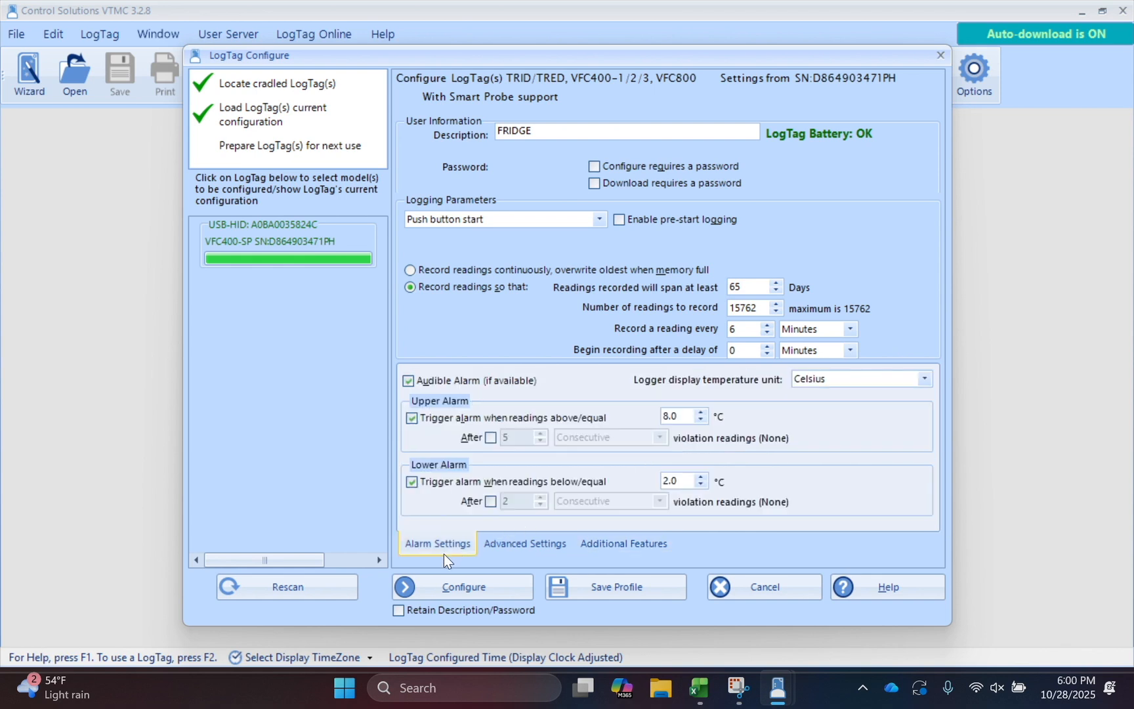
click(467, 587)
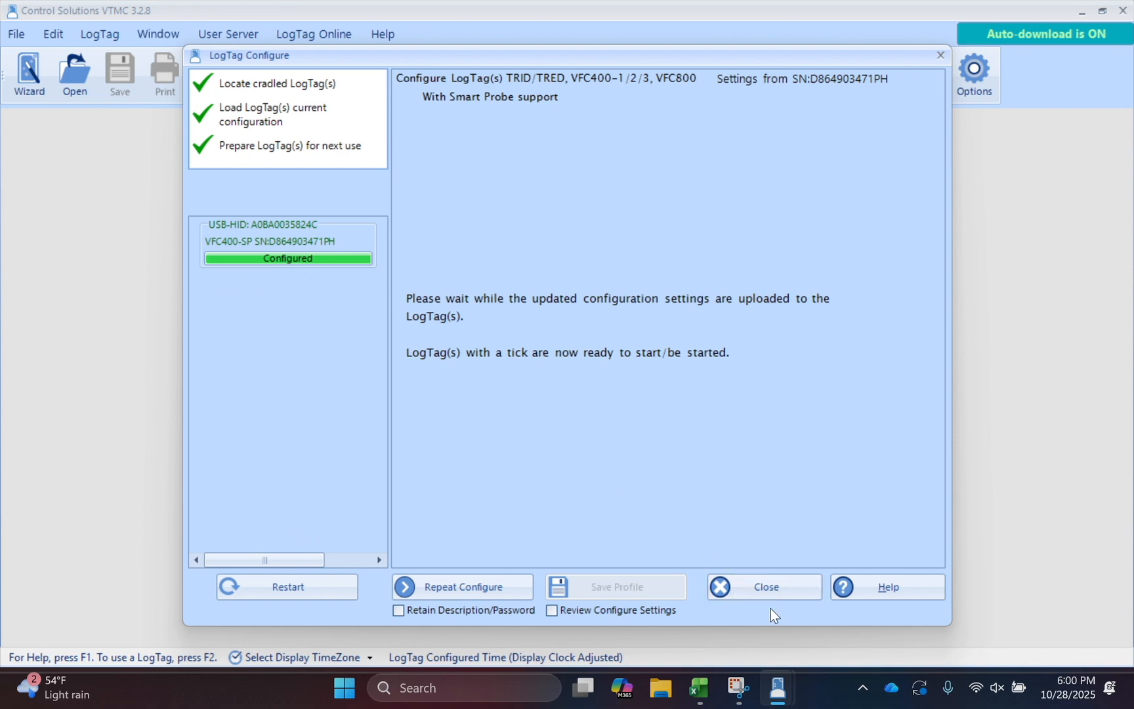
click(777, 588)
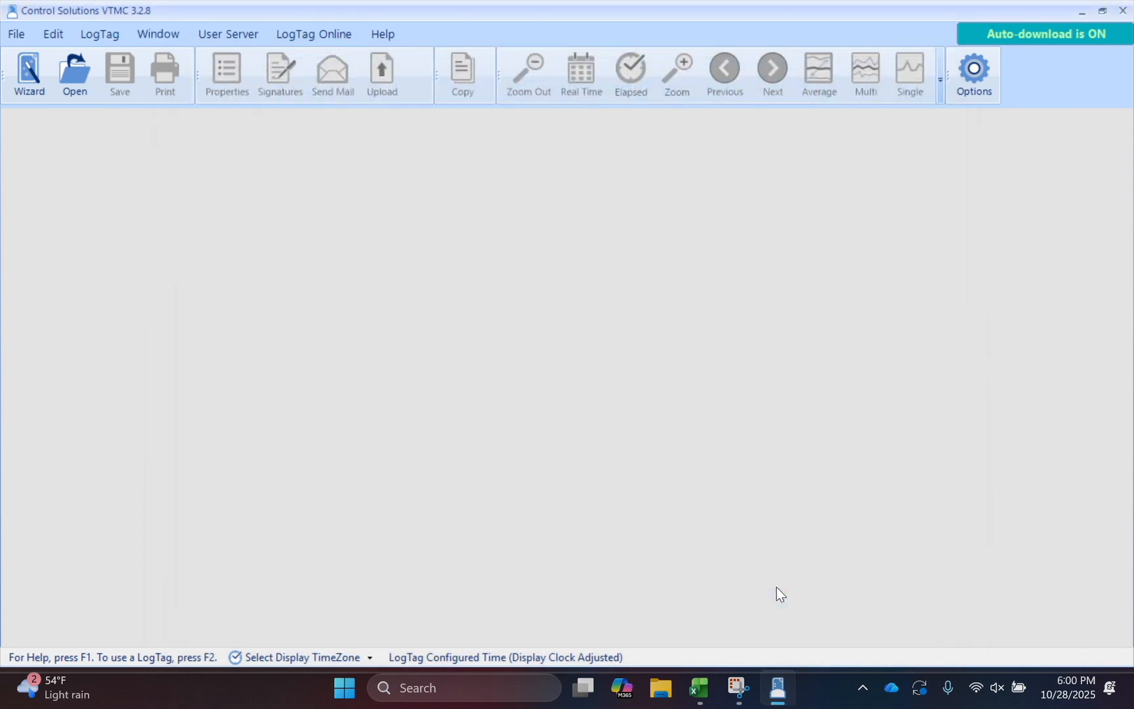